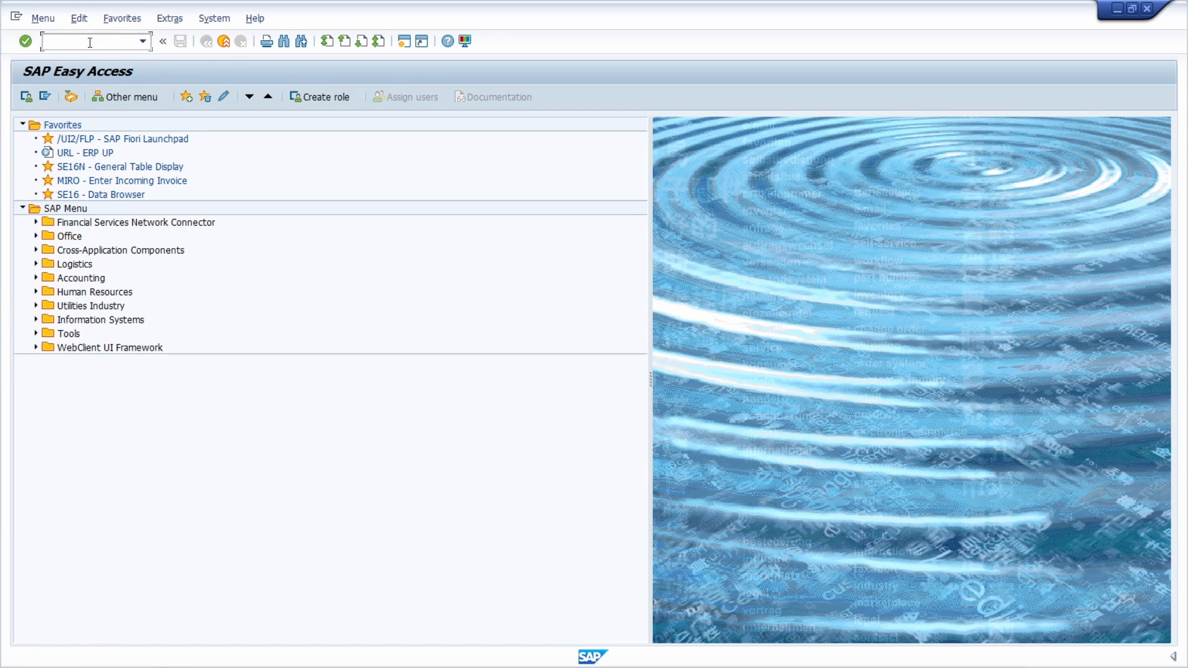
Open the Simple Job Selection with transaction SM37.
{"action": "type", "text": "SM"}
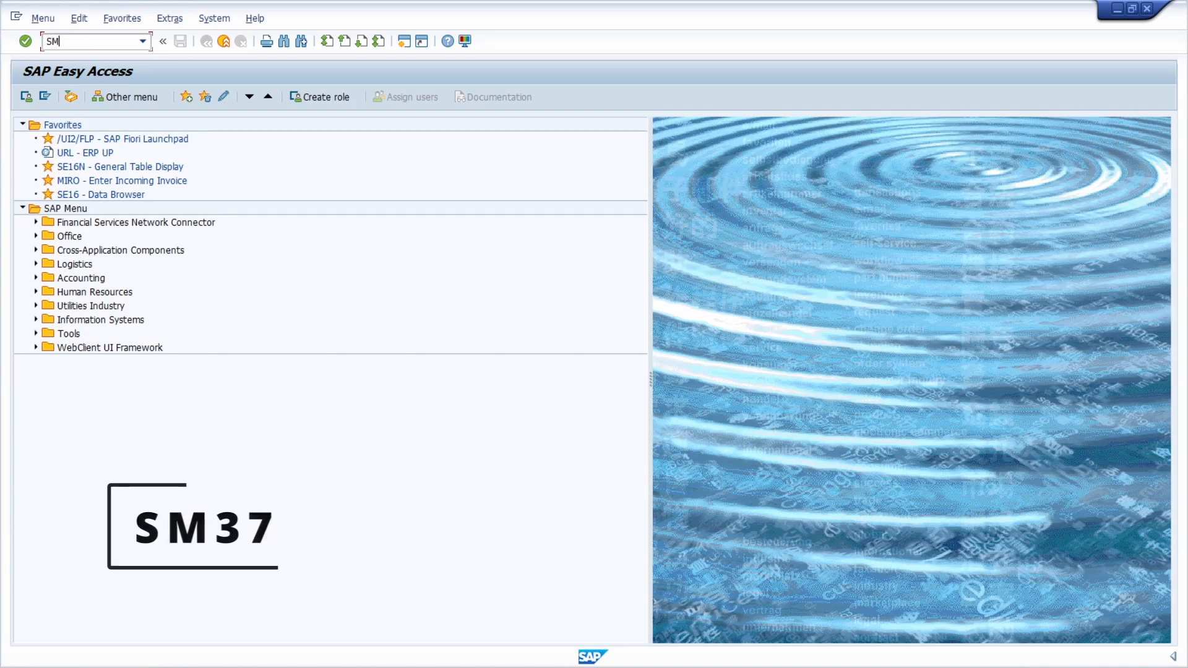
{"action": "type", "text": "37"}
{"action": "key", "text": "Return"}
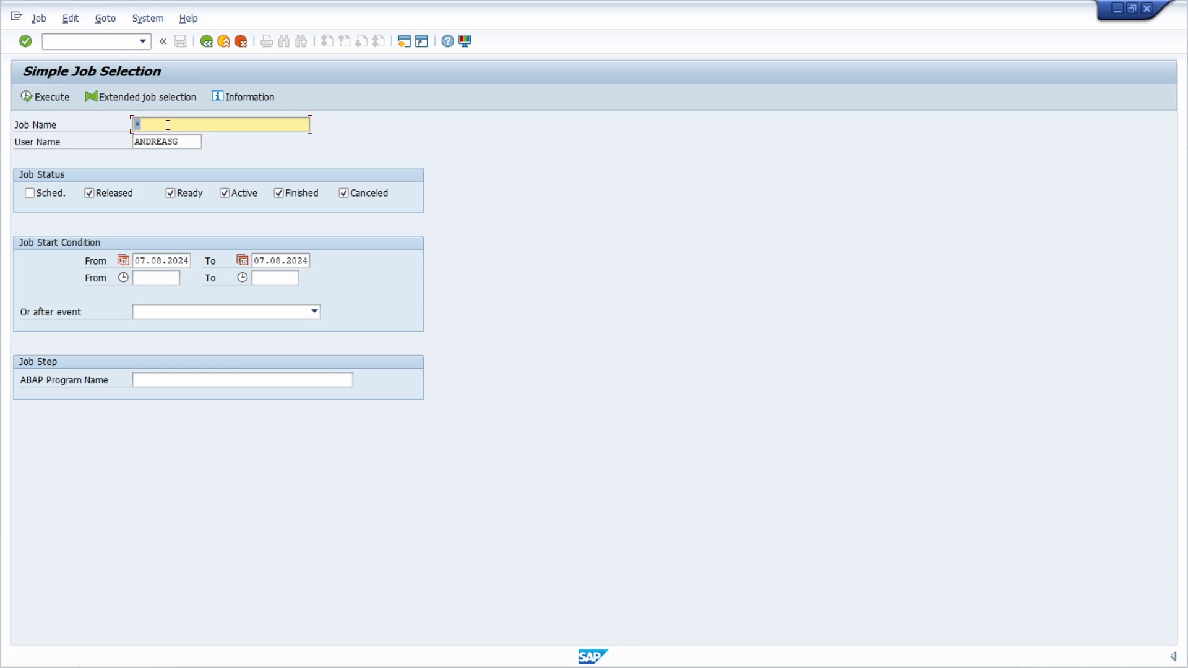
Set the job selection's user name to * and include scheduled jobs in the status filter.
{"action": "left_click", "coordinate": [140, 123]}
{"action": "left_click_drag", "start_coordinate": [183, 139], "coordinate": [132, 142]}
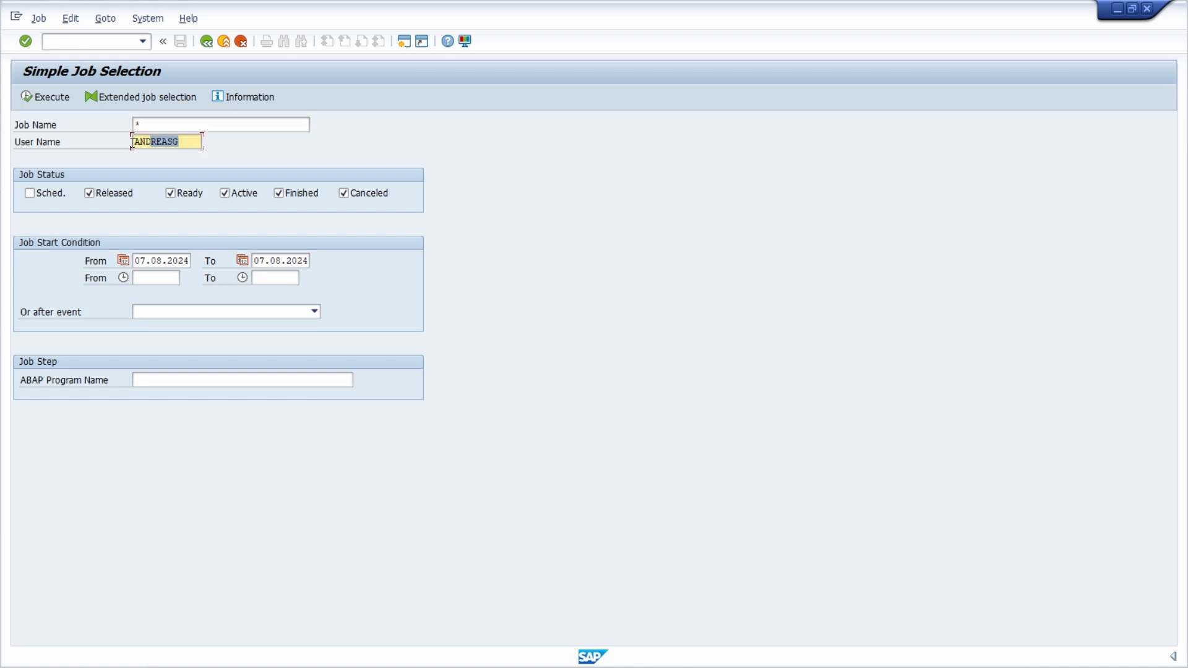
{"action": "type", "text": "*"}
{"action": "left_click", "coordinate": [30, 193]}
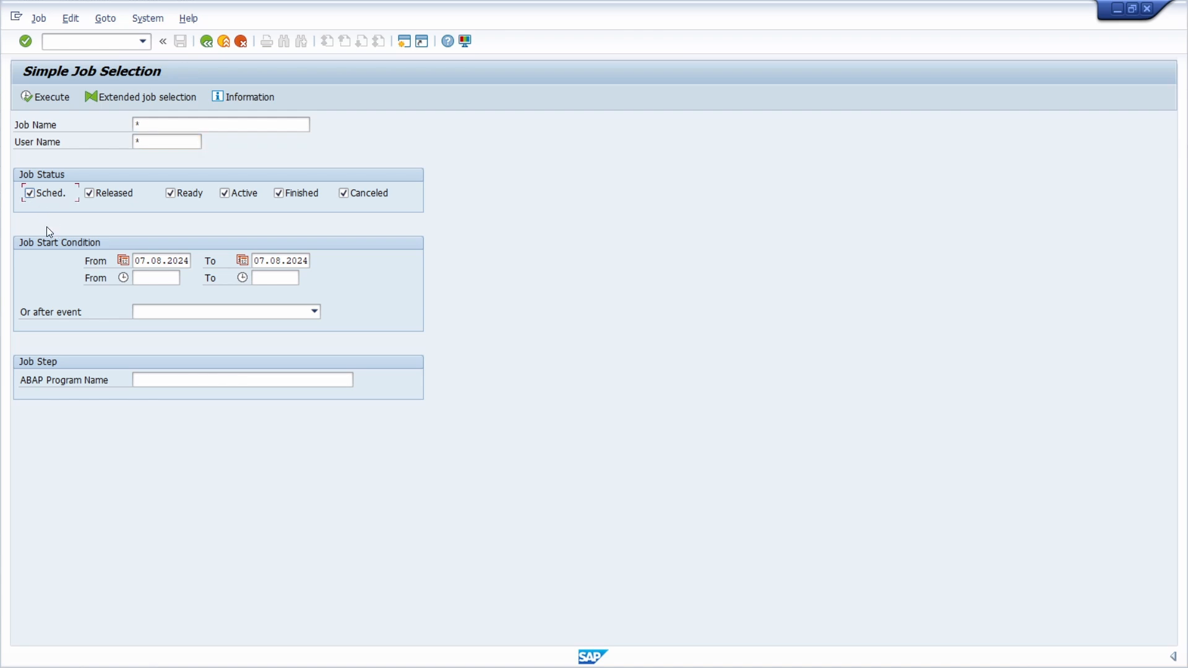
Restrict the job selection to the ABAP program name SAPPROFC_NEW.
{"action": "left_click", "coordinate": [151, 381]}
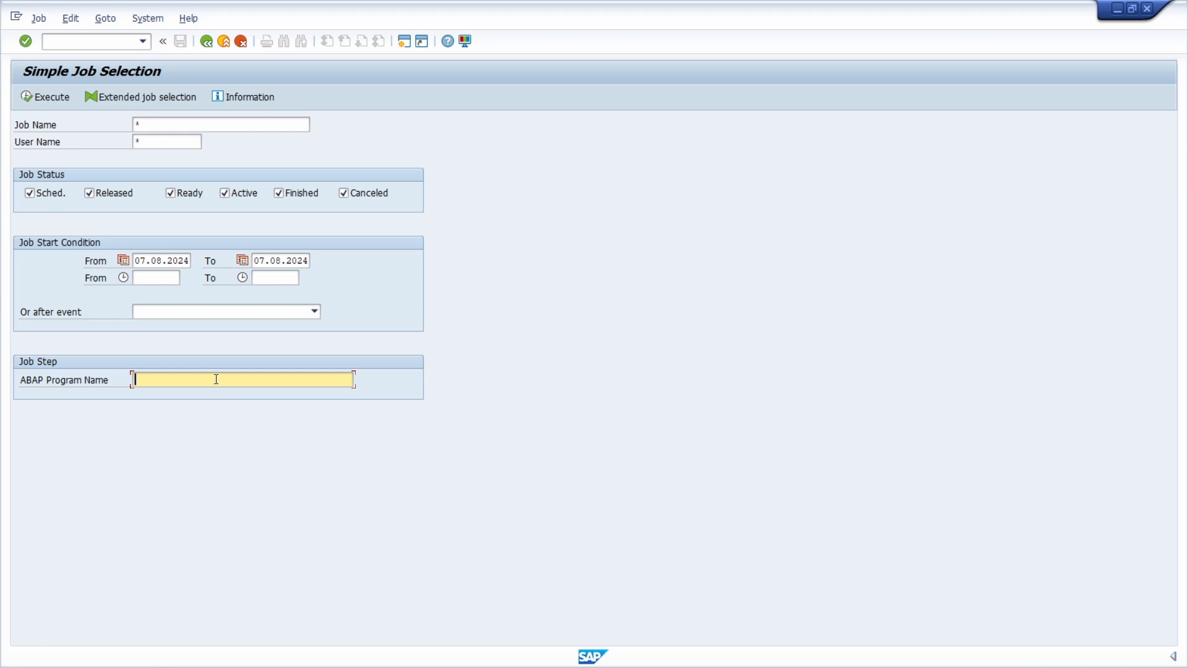
{"action": "type", "text": "SAP"}
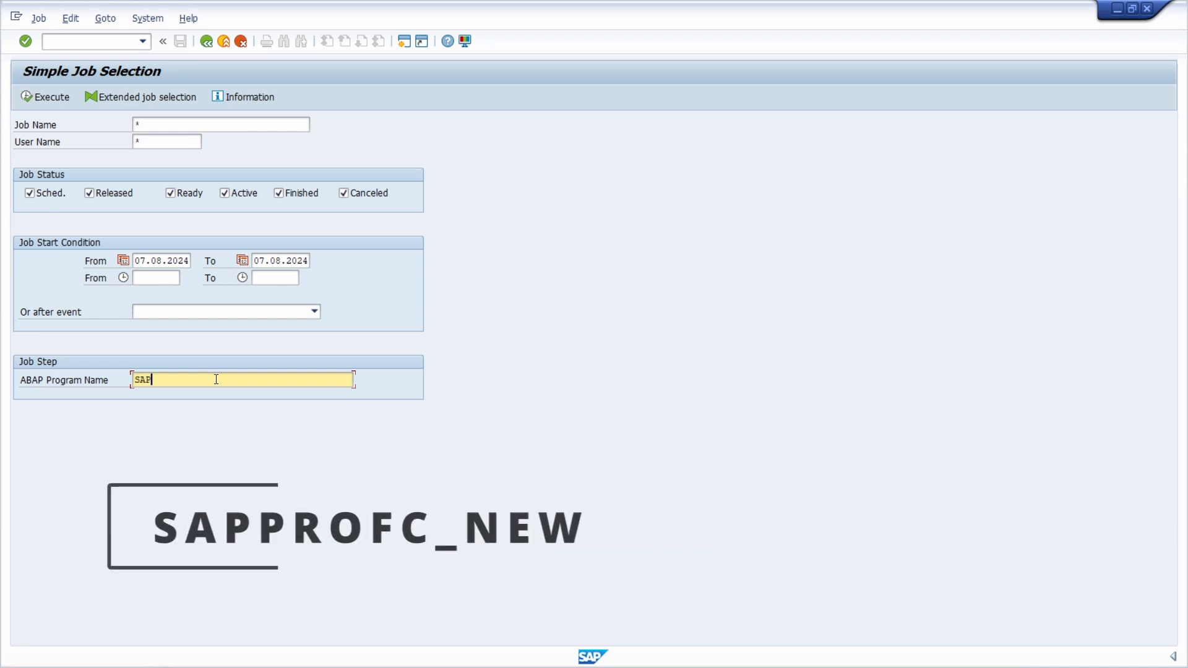
{"action": "type", "text": "PRO"}
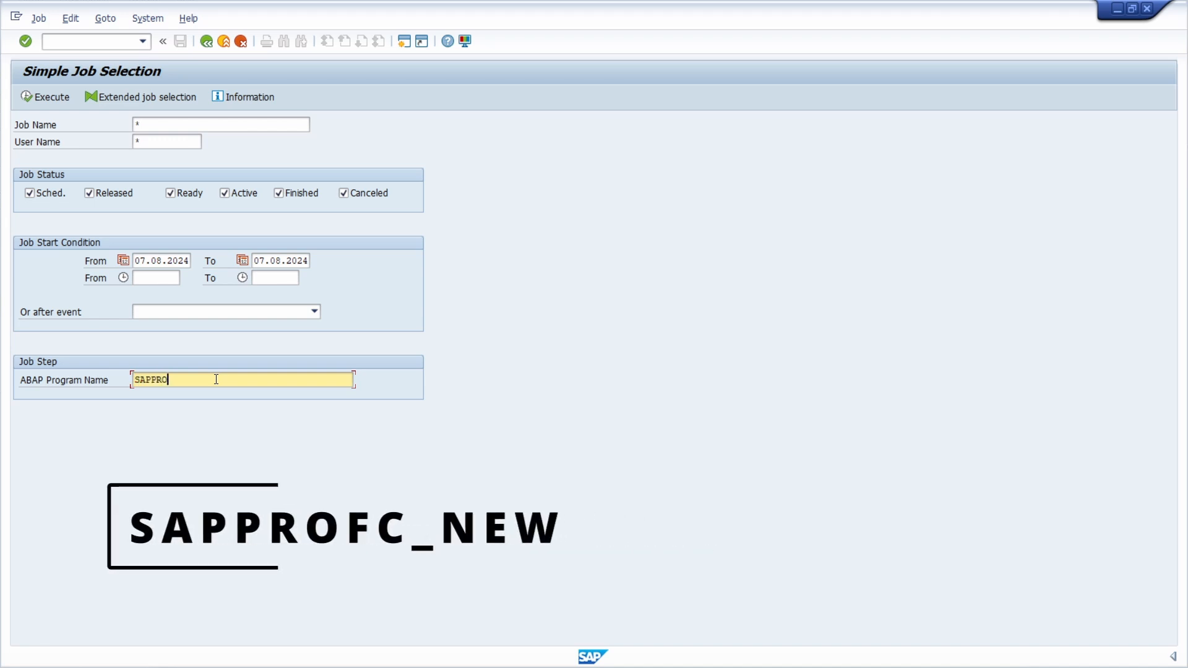
{"action": "type", "text": "FC_NEW"}
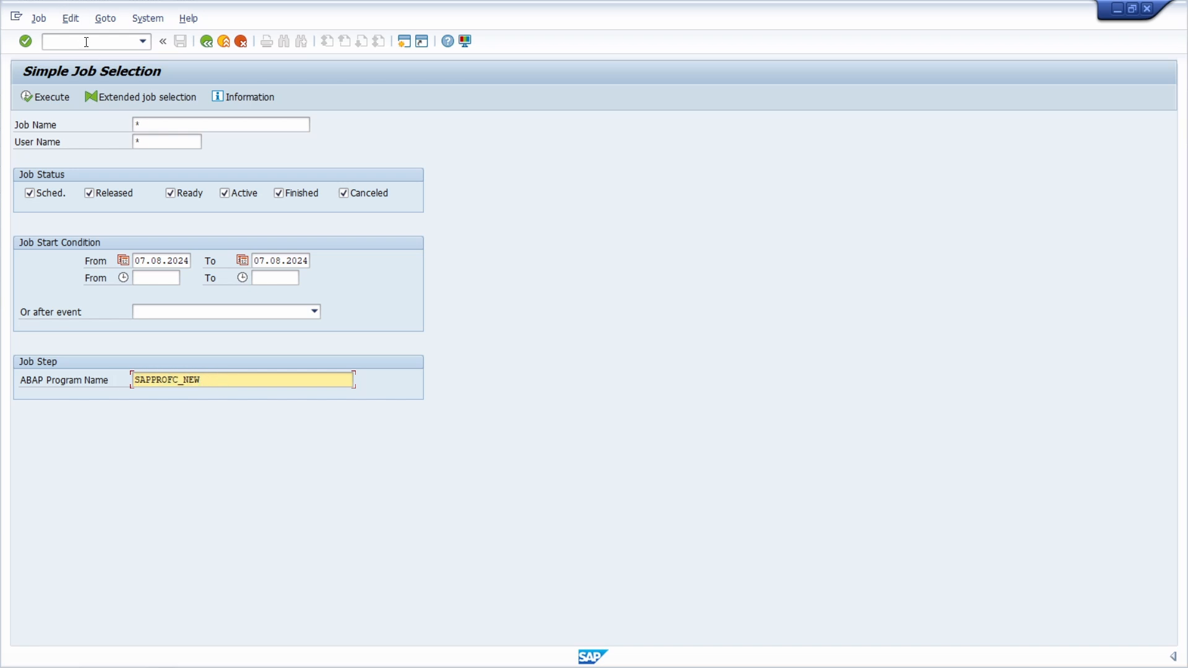
{"action": "left_click", "coordinate": [87, 41]}
{"action": "type", "text": "/osa38"}
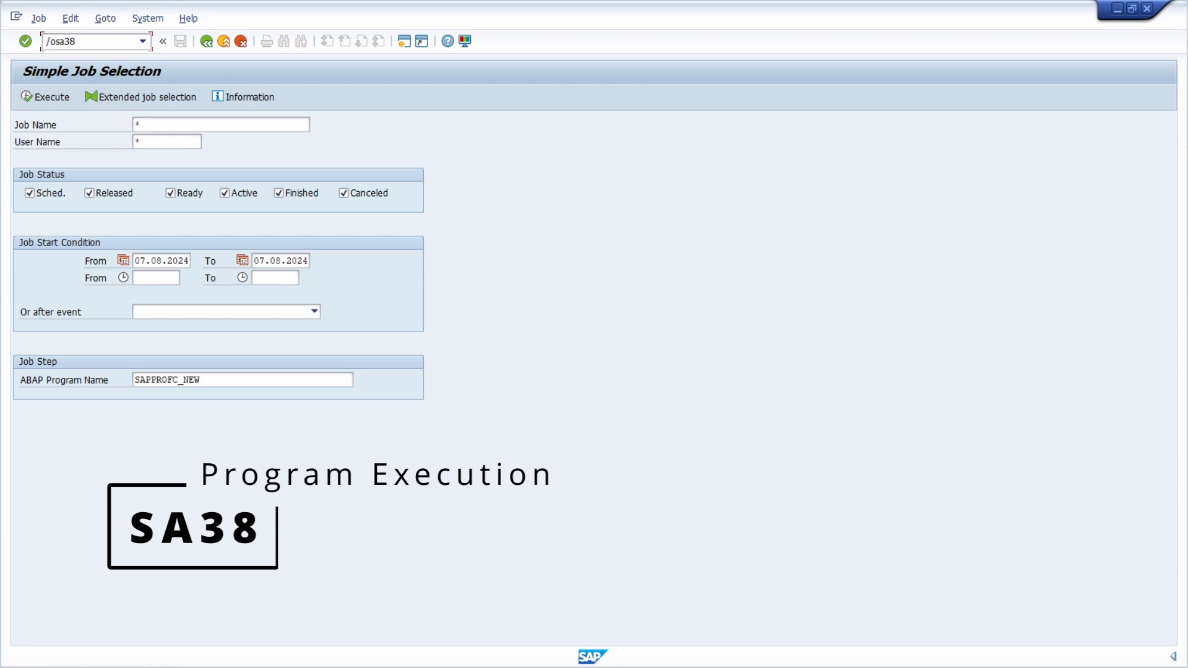
{"action": "key", "text": "BackSpace"}
{"action": "key", "text": "BackSpace"}
{"action": "key", "text": "BackSpace"}
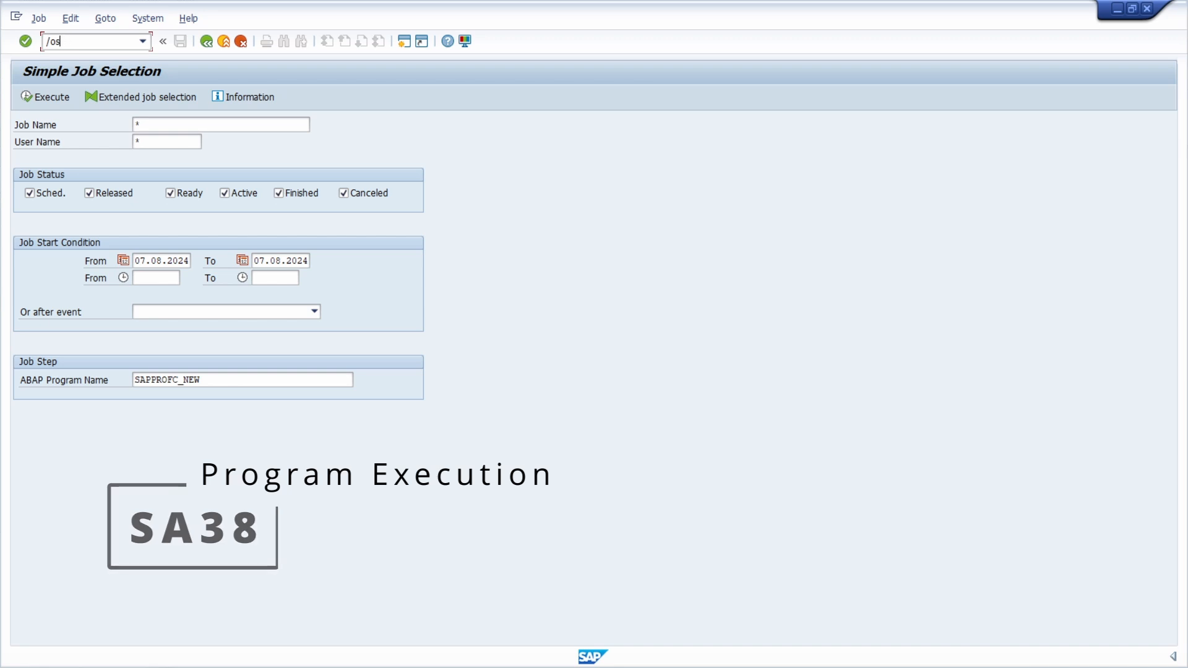
{"action": "type", "text": "e38"}
{"action": "key", "text": "BackSpace"}
{"action": "key", "text": "BackSpace"}
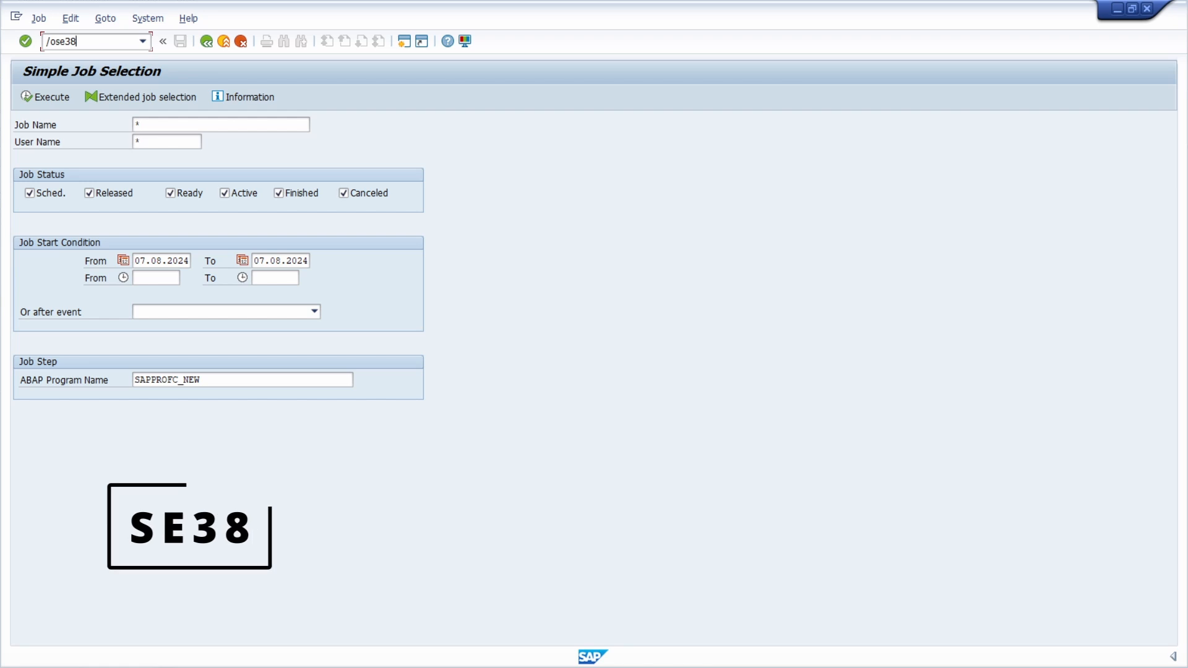
{"action": "type", "text": "80"}
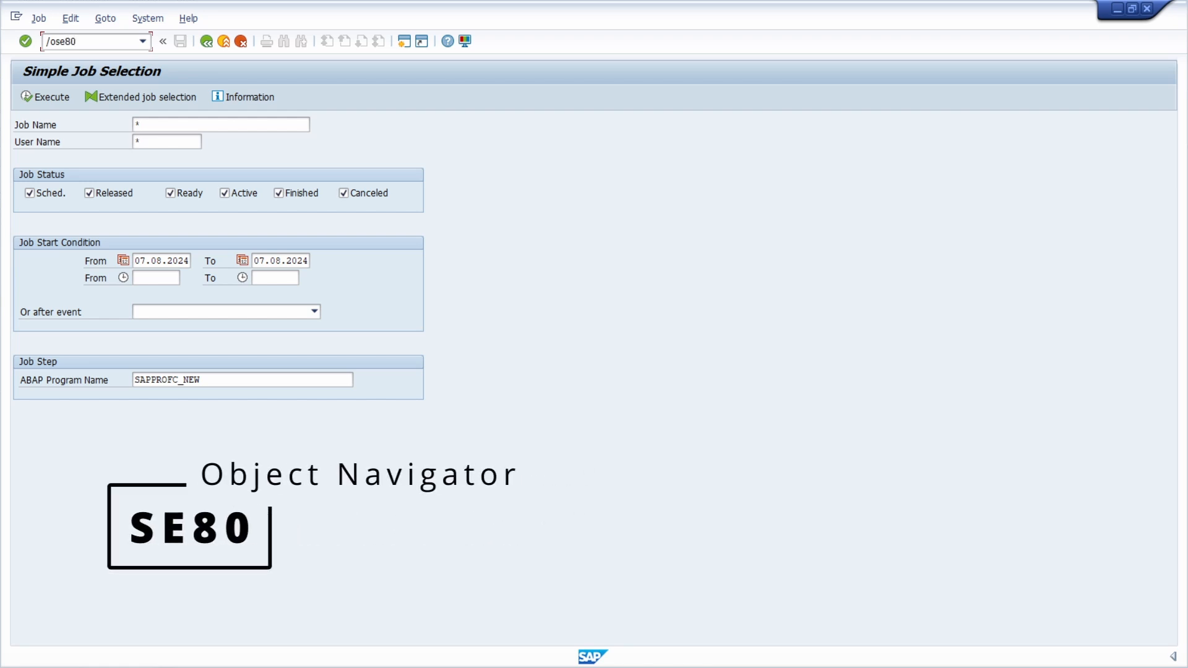
{"action": "key", "text": "BackSpace"}
{"action": "key", "text": "BackSpace"}
{"action": "key", "text": "BackSpace"}
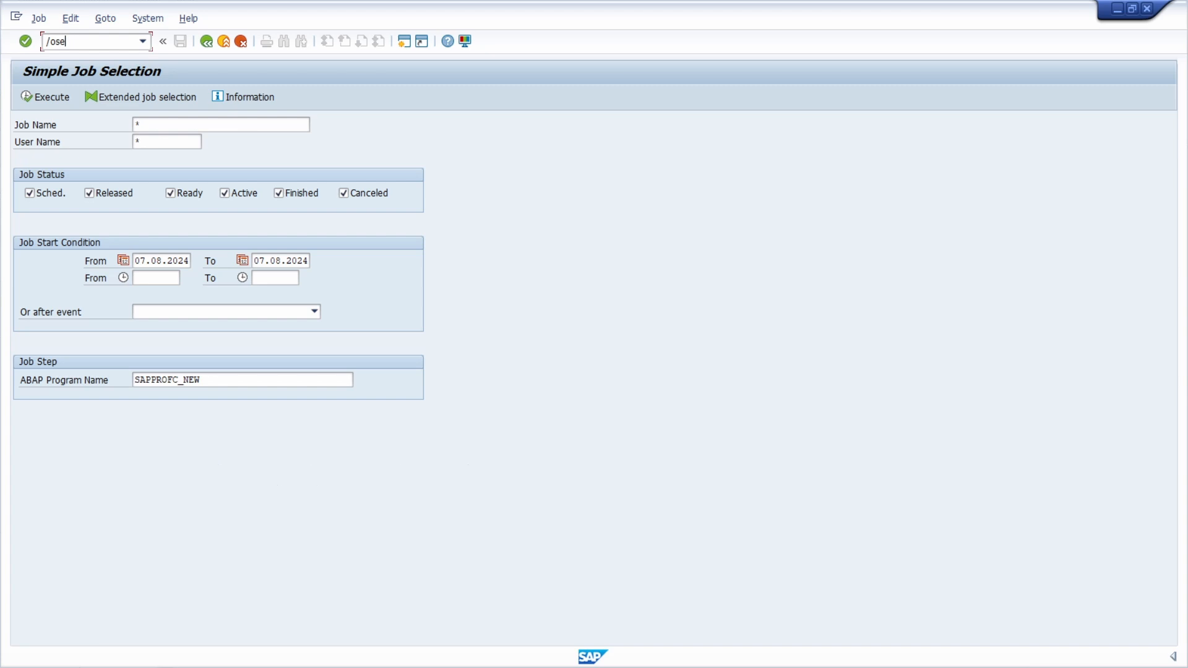
Open Program Execution (SA38) in a new session and execute the program SAPPROFC_NEW.
{"action": "type", "text": "a38"}
{"action": "key", "text": "BackSpace"}
{"action": "key", "text": "BackSpace"}
{"action": "key", "text": "BackSpace"}
{"action": "key", "text": "BackSpace"}
{"action": "key", "text": "BackSpace"}
{"action": "key", "text": "BackSpace"}
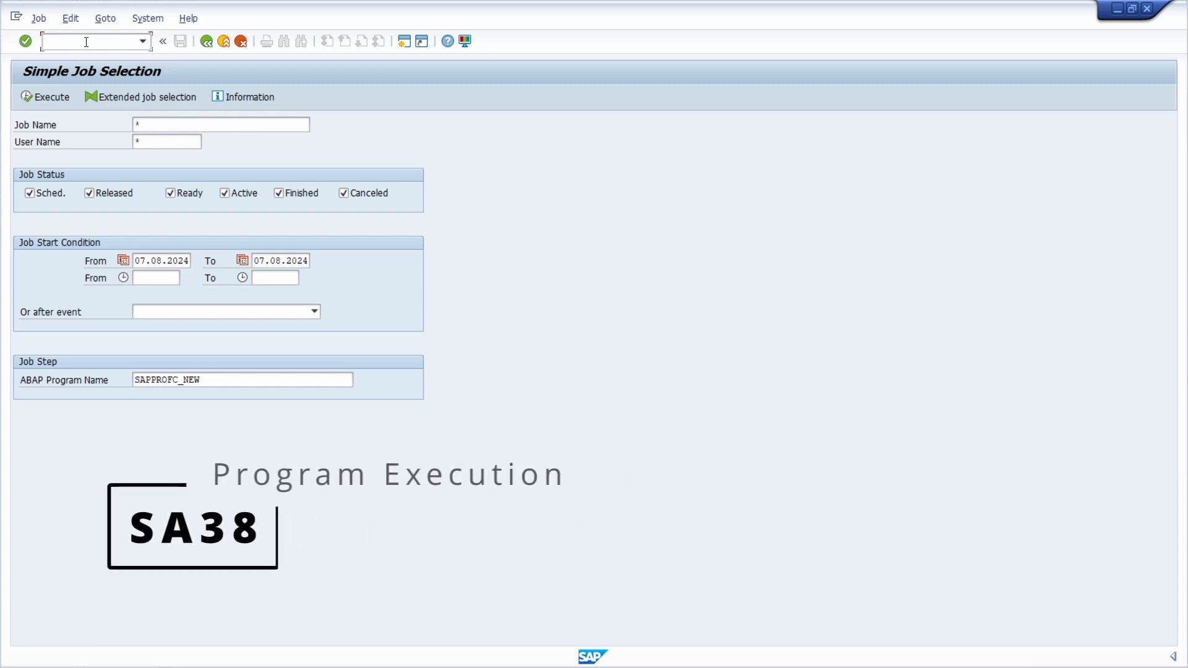
{"action": "type", "text": "SAPPROFC_NEW"}
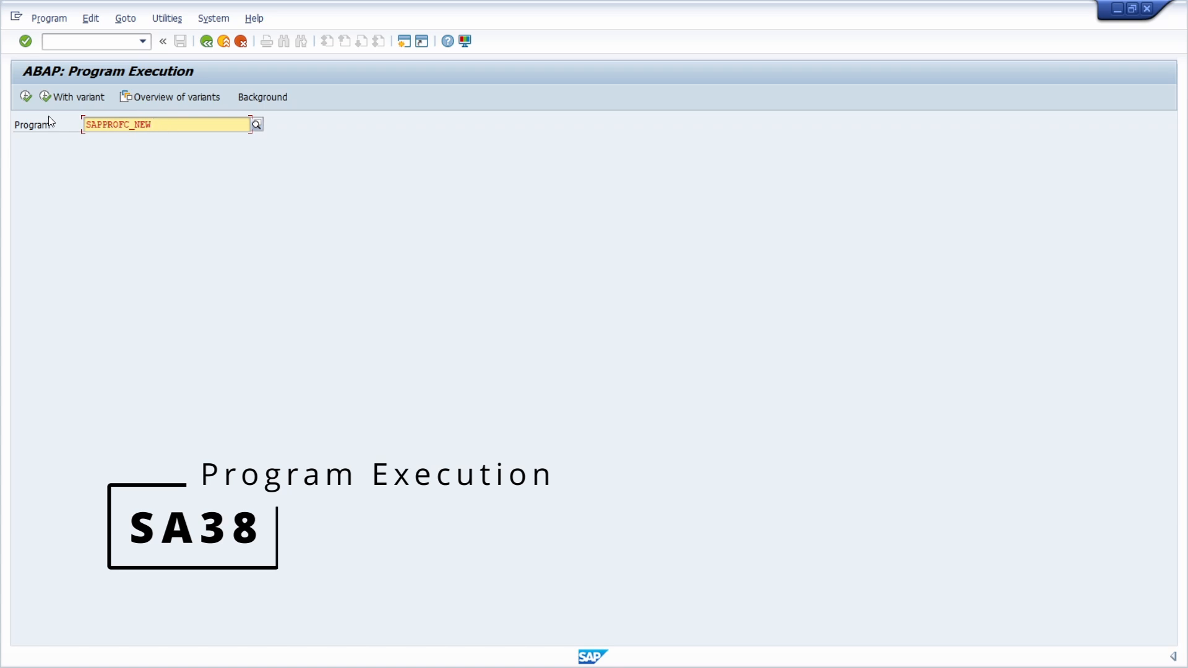
{"action": "left_click", "coordinate": [28, 98]}
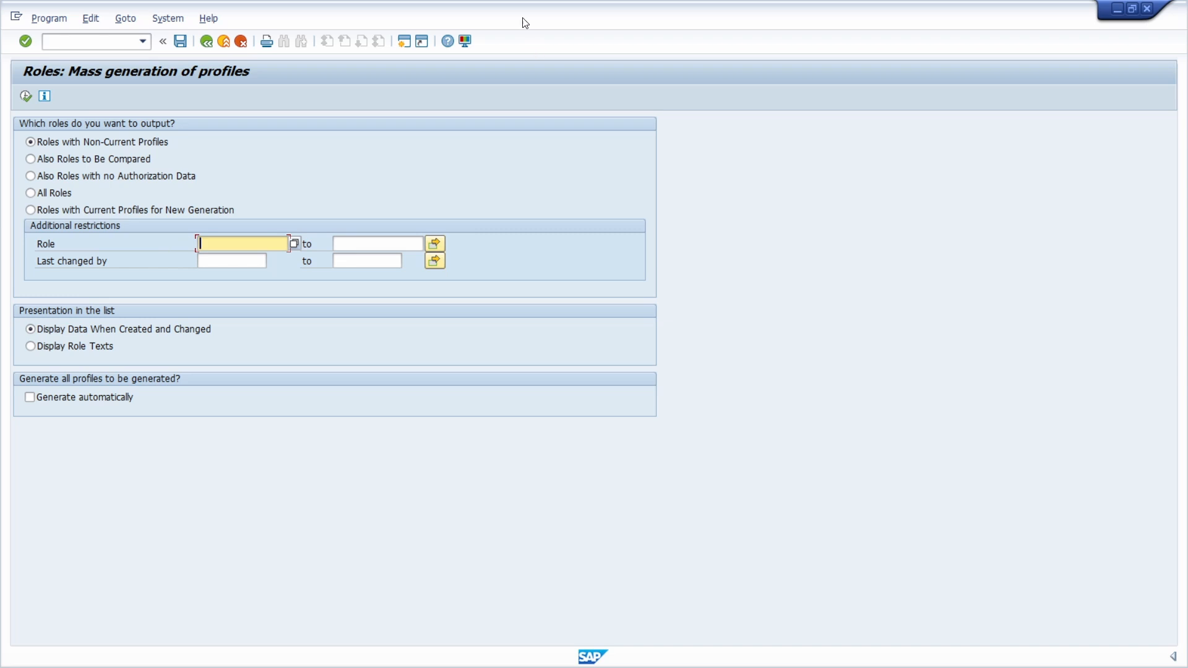
Leave the profile generation program and search the job selection for background jobs running SAPPROFC_NEW.
{"action": "left_click_drag", "start_coordinate": [521, 18], "coordinate": [928, 47]}
{"action": "left_click", "coordinate": [613, 67]}
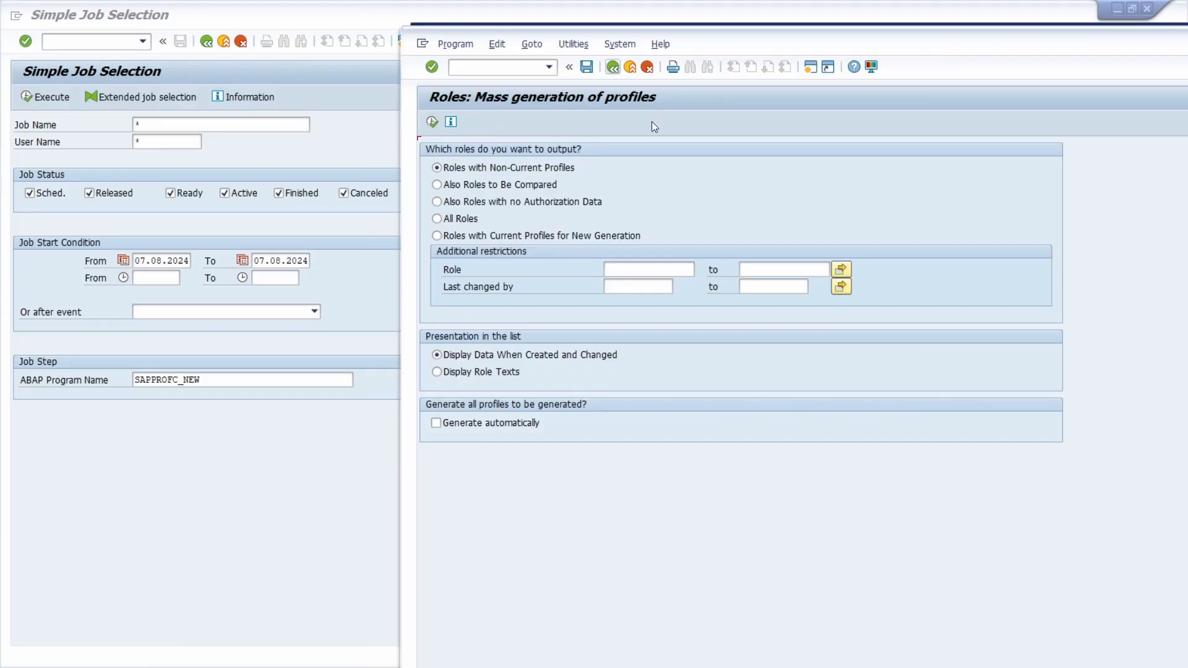
{"action": "left_click", "coordinate": [234, 378]}
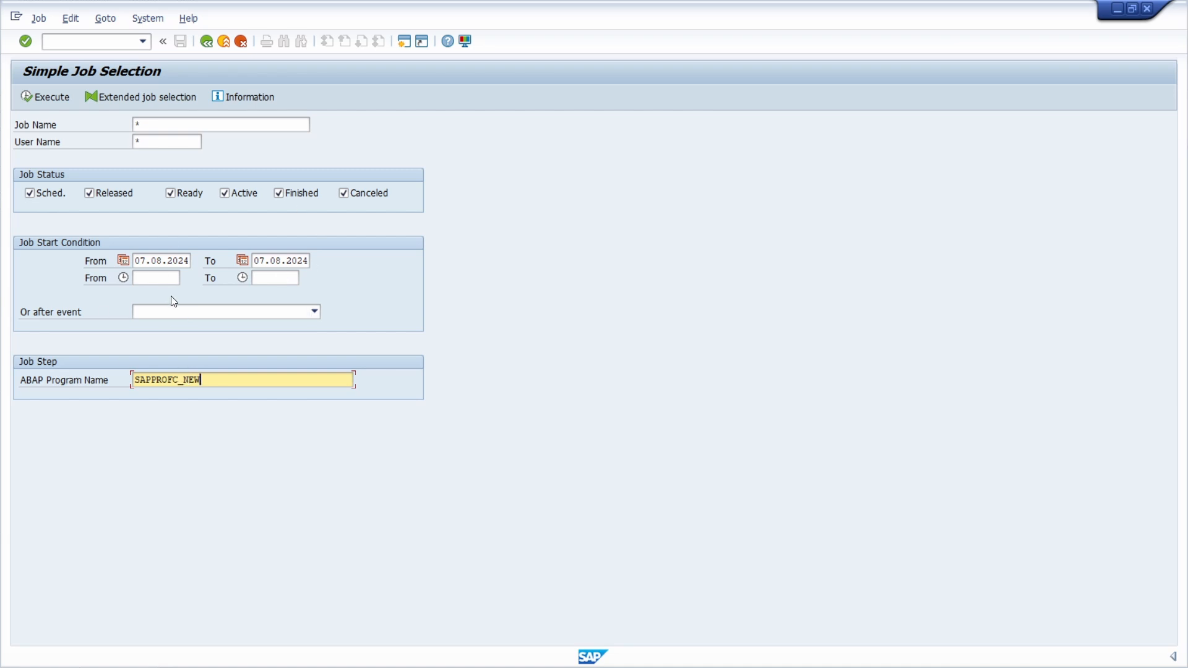
{"action": "left_click", "coordinate": [34, 95]}
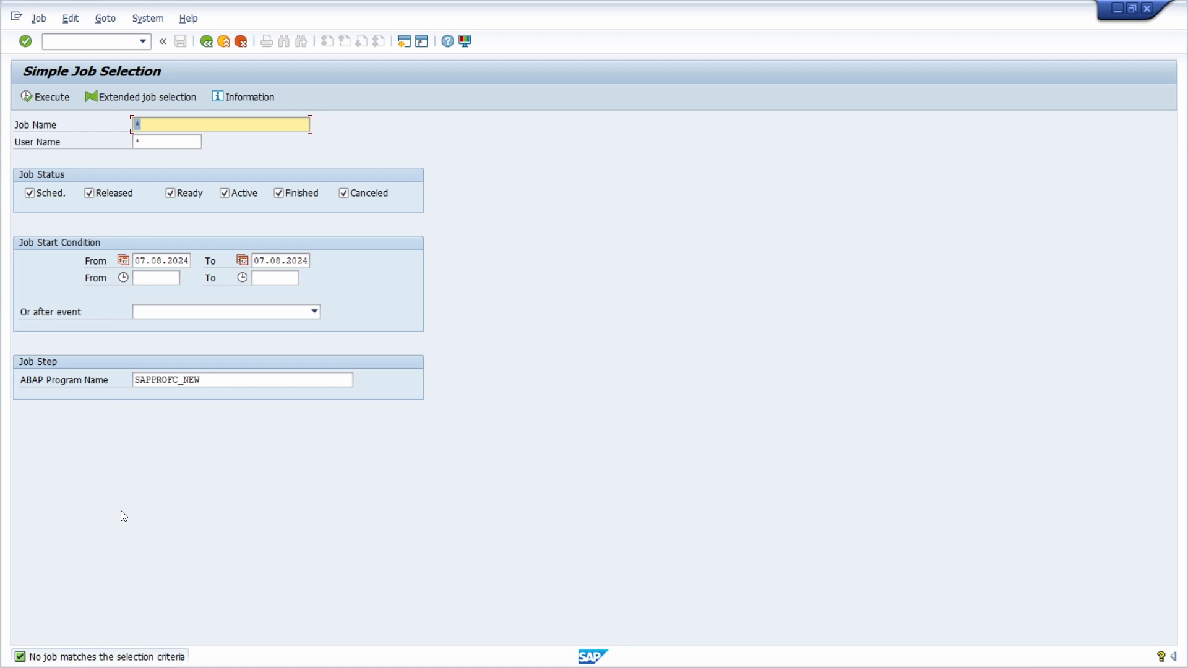
Set the job start condition's from date to 07.07.2024 and rerun the job search.
{"action": "left_click", "coordinate": [162, 261]}
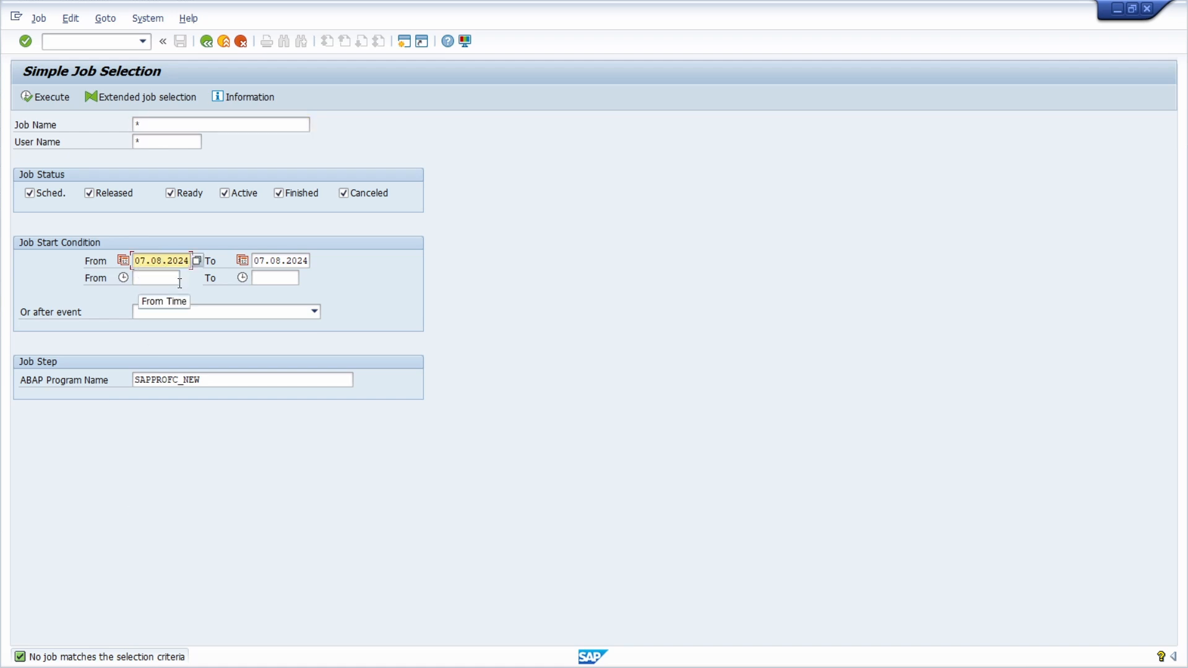
{"action": "key", "text": "BackSpace"}
{"action": "type", "text": "7"}
{"action": "left_click", "coordinate": [38, 96]}
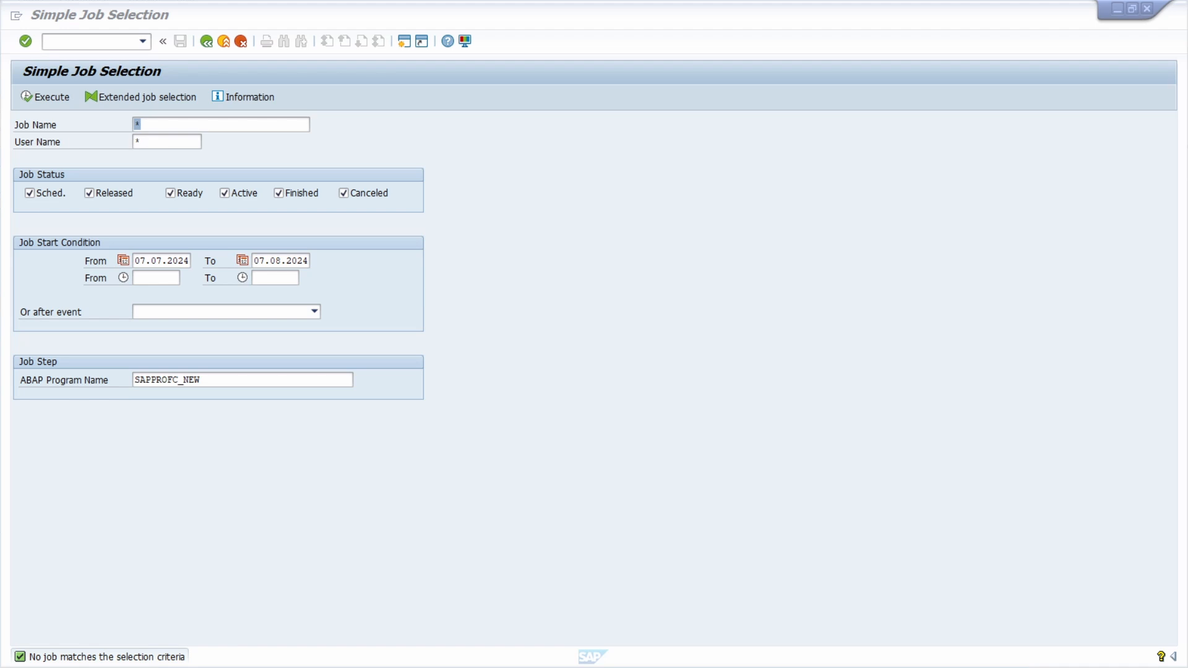
Execute the program RHAUTUPD_NEW in Program Execution to view its selection screen, and return to the program entry.
{"action": "left_click_drag", "start_coordinate": [573, 151], "coordinate": [422, 152]}
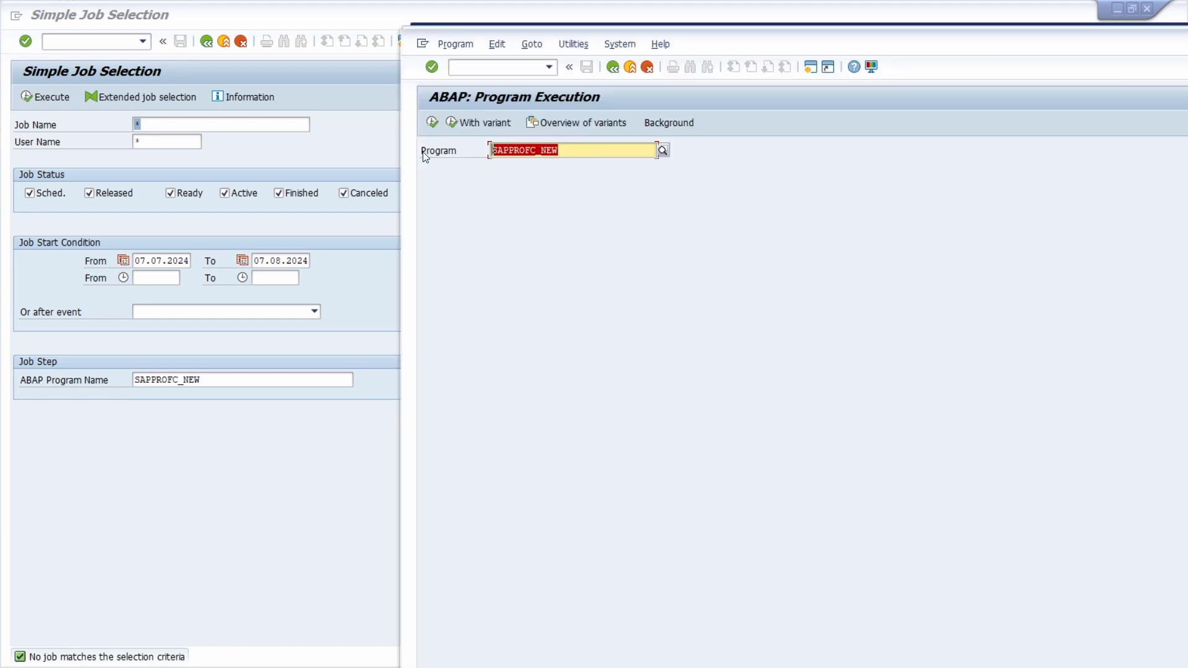
{"action": "type", "text": "RHAUTUPD_NEW"}
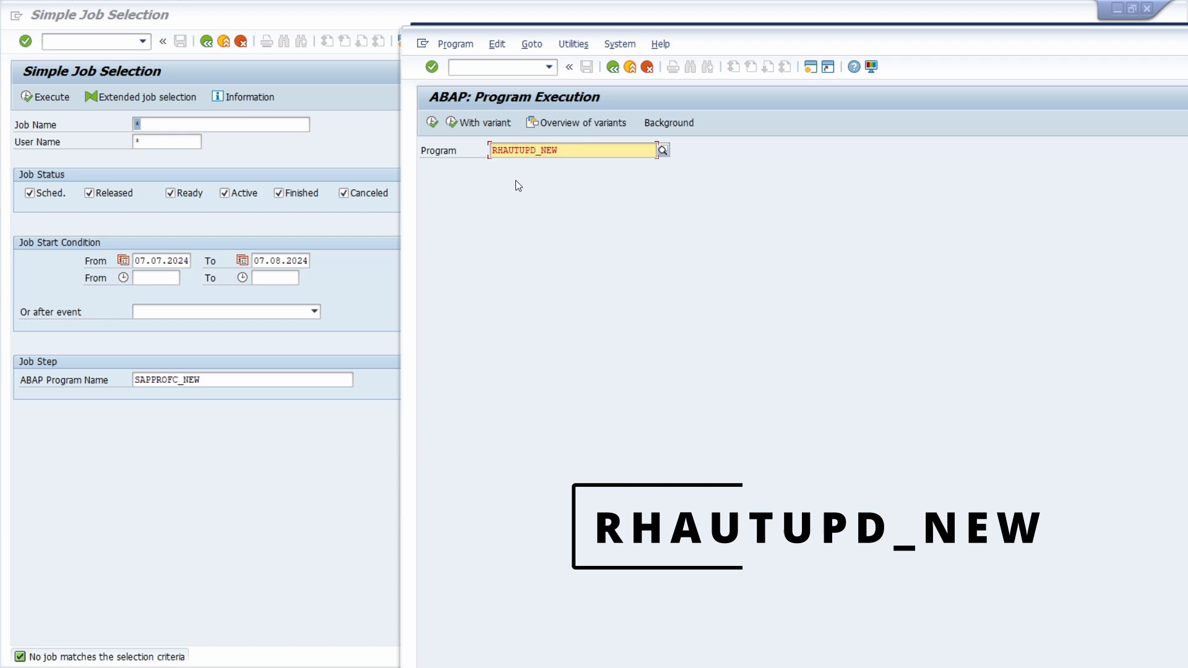
{"action": "left_click", "coordinate": [432, 123]}
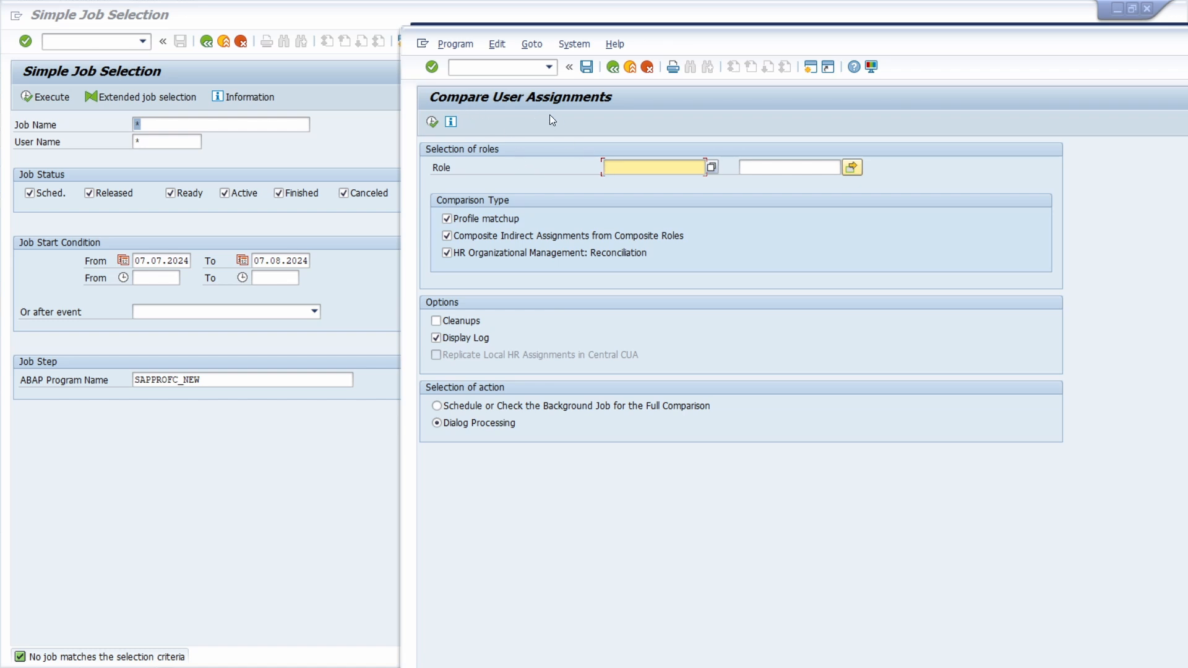
{"action": "key", "text": "F3"}
Change the job selection's ABAP program name to RHAUTUPD_NEW and search for matching jobs.
{"action": "left_click", "coordinate": [238, 384]}
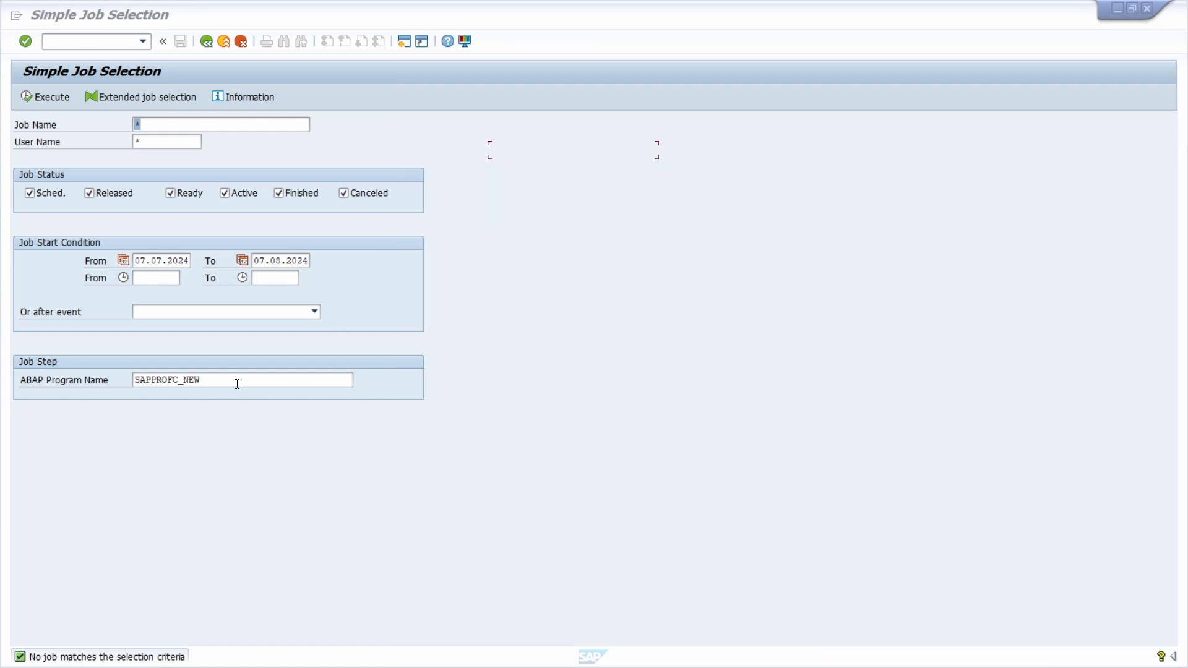
{"action": "type", "text": "RHAUTUPD_NEW"}
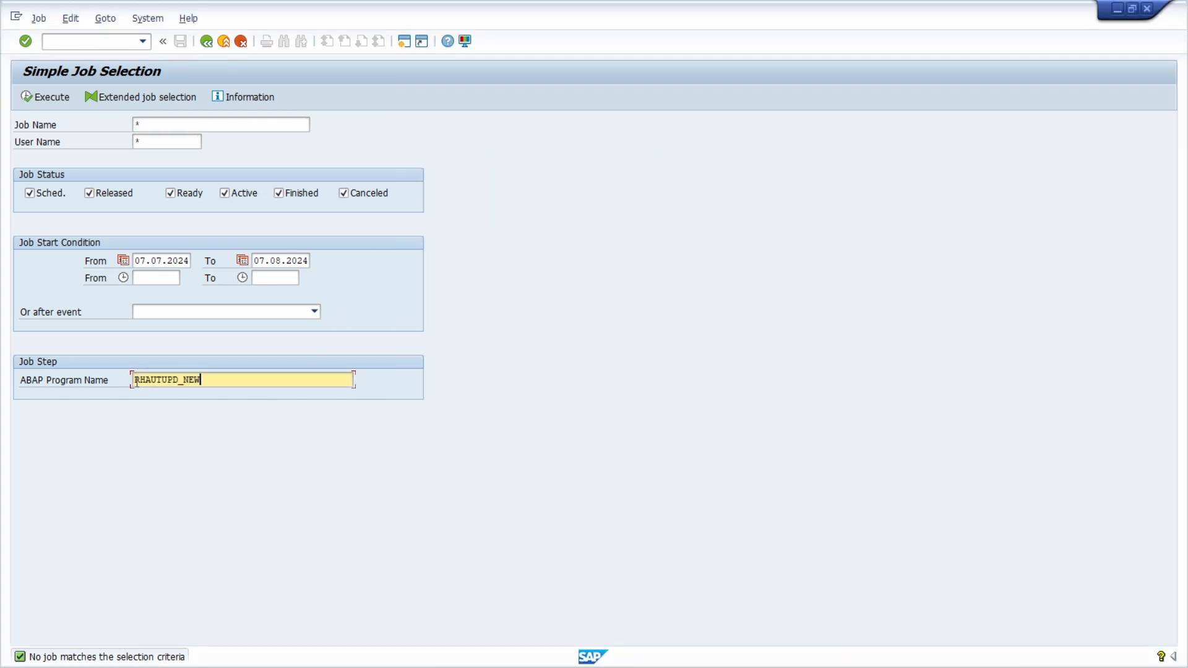
{"action": "left_click", "coordinate": [31, 98]}
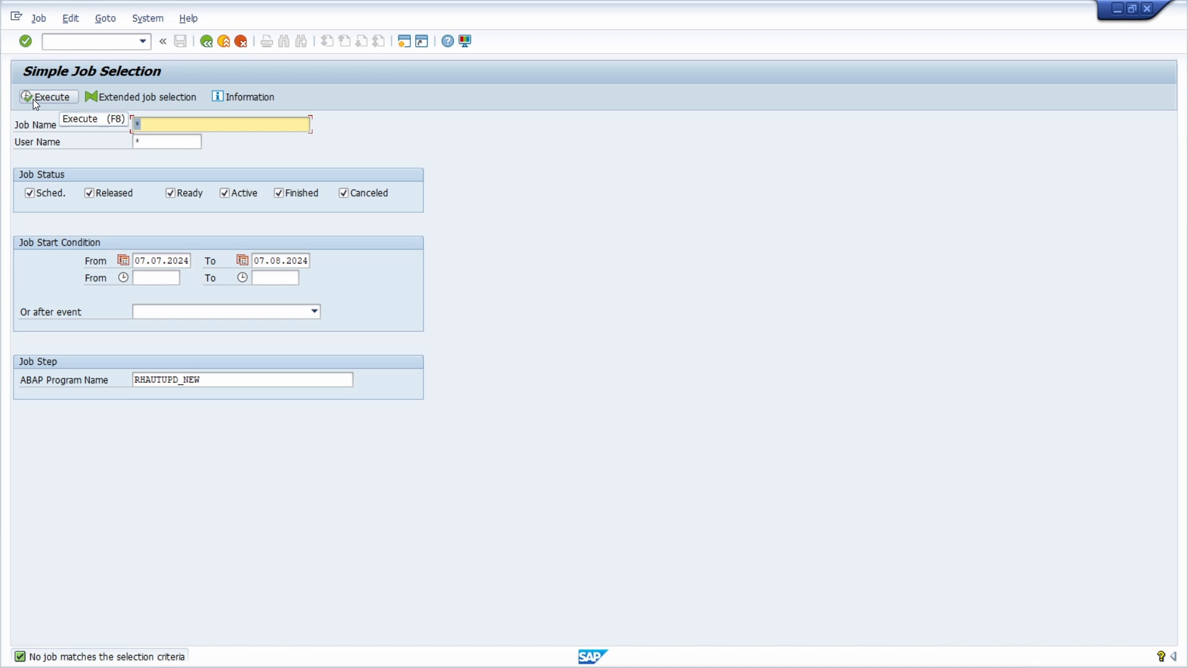
Execute the program PRGN_COMPRESS_TIMES in Program Execution to view its selection screen, and return to the program entry.
{"action": "key", "text": "alt+Tab"}
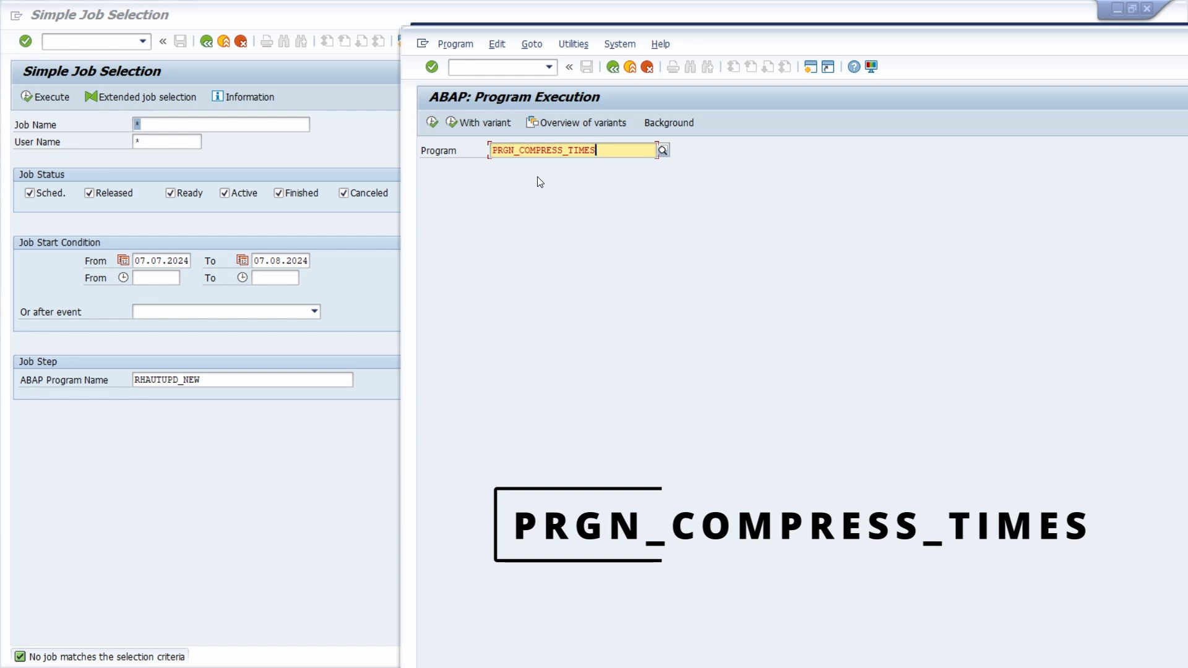
{"action": "left_click", "coordinate": [432, 122]}
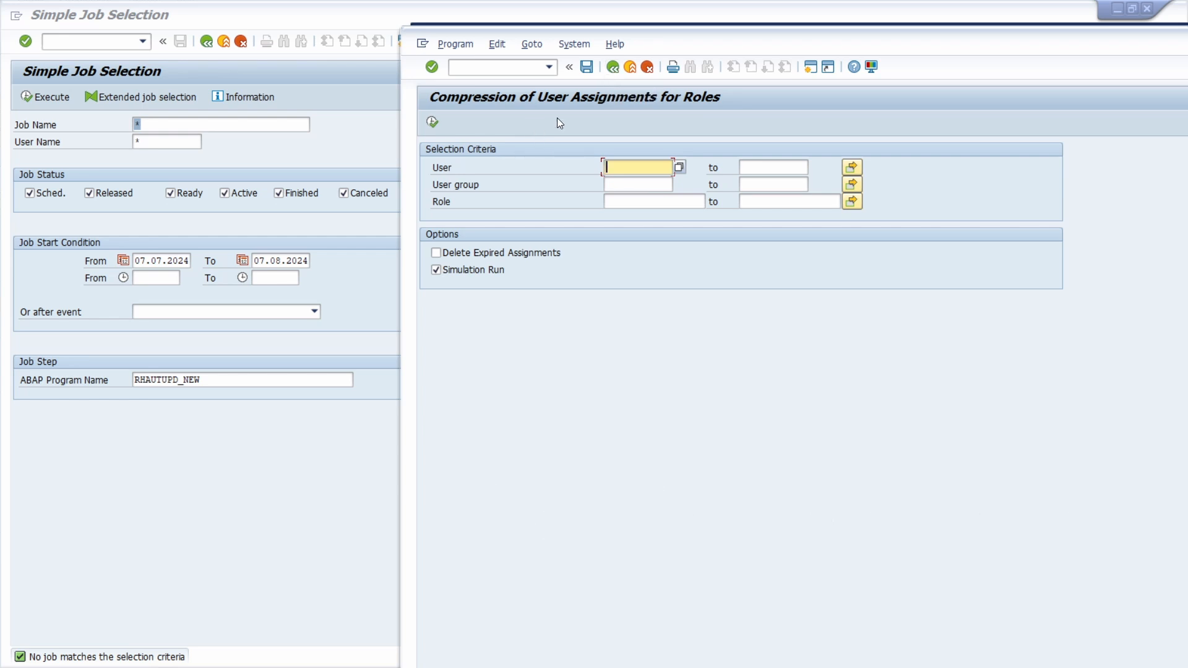
{"action": "left_click", "coordinate": [612, 67]}
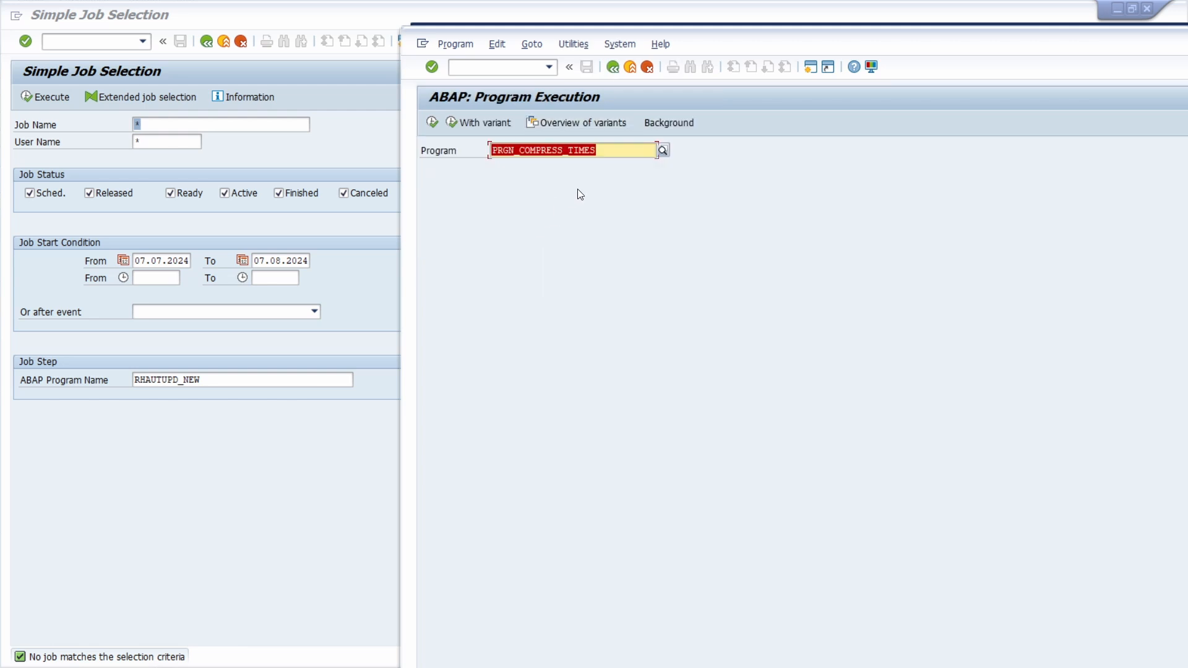
Search the background jobs for ABAP program PRGN_COMPRESS_TIMES, review the job overview and return to the selection.
{"action": "left_click", "coordinate": [88, 391]}
{"action": "type", "text": "PRGN_COMPRESS_TIMES"}
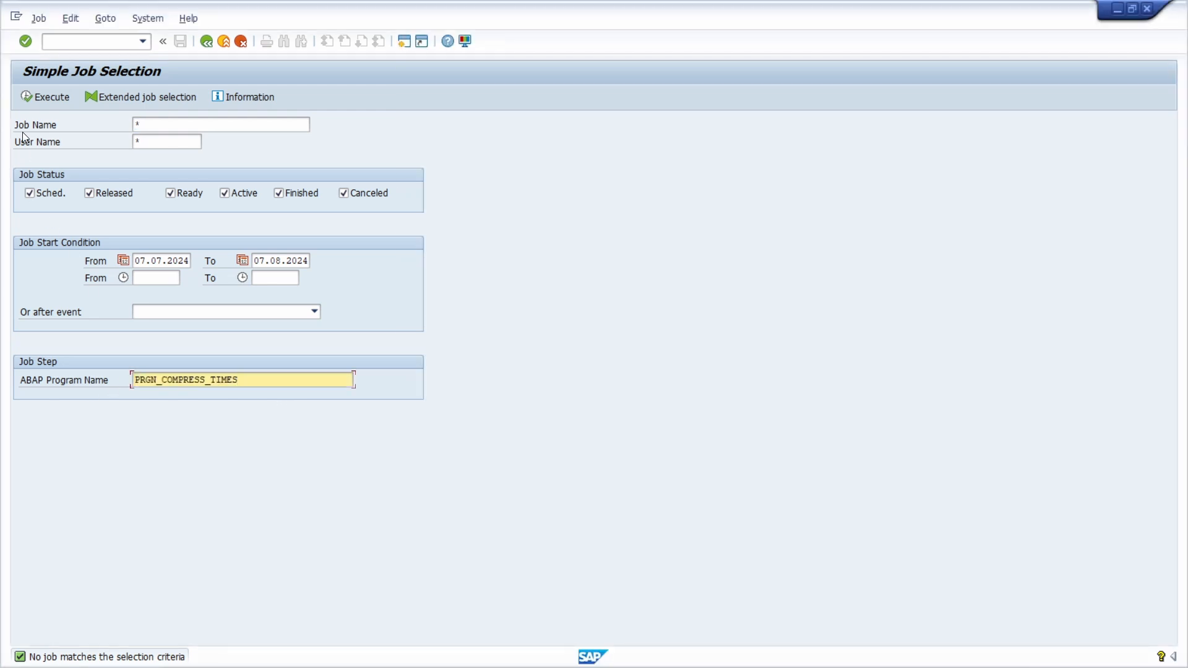
{"action": "left_click", "coordinate": [27, 93]}
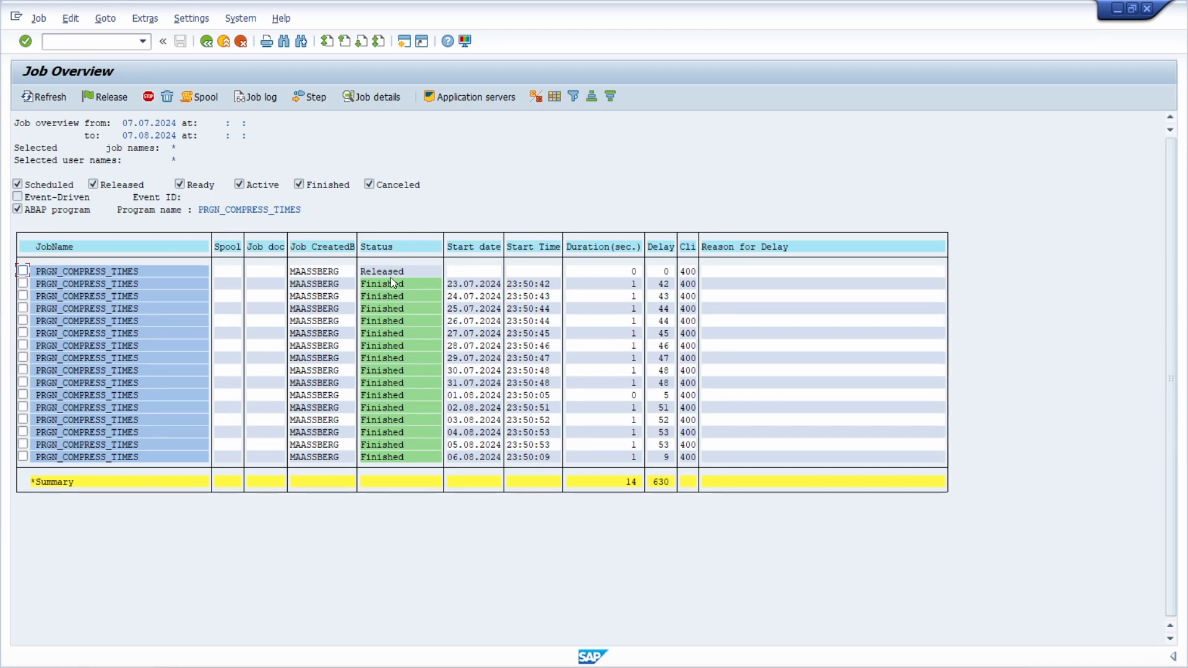
{"action": "left_click", "coordinate": [206, 42]}
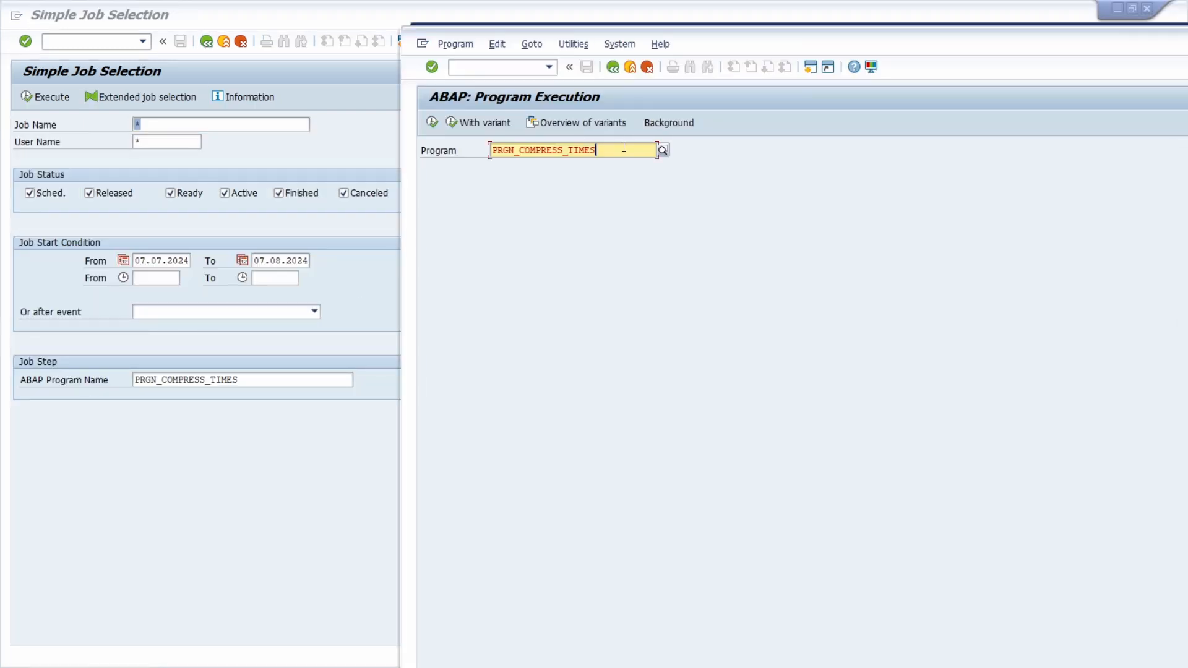
Replace the program in Program Execution with RSUSR_LOCK_USERS and execute it to view its selection screen.
{"action": "key", "text": "ctrl+a"}
{"action": "type", "text": "RSUSR_LOCK_USERS"}
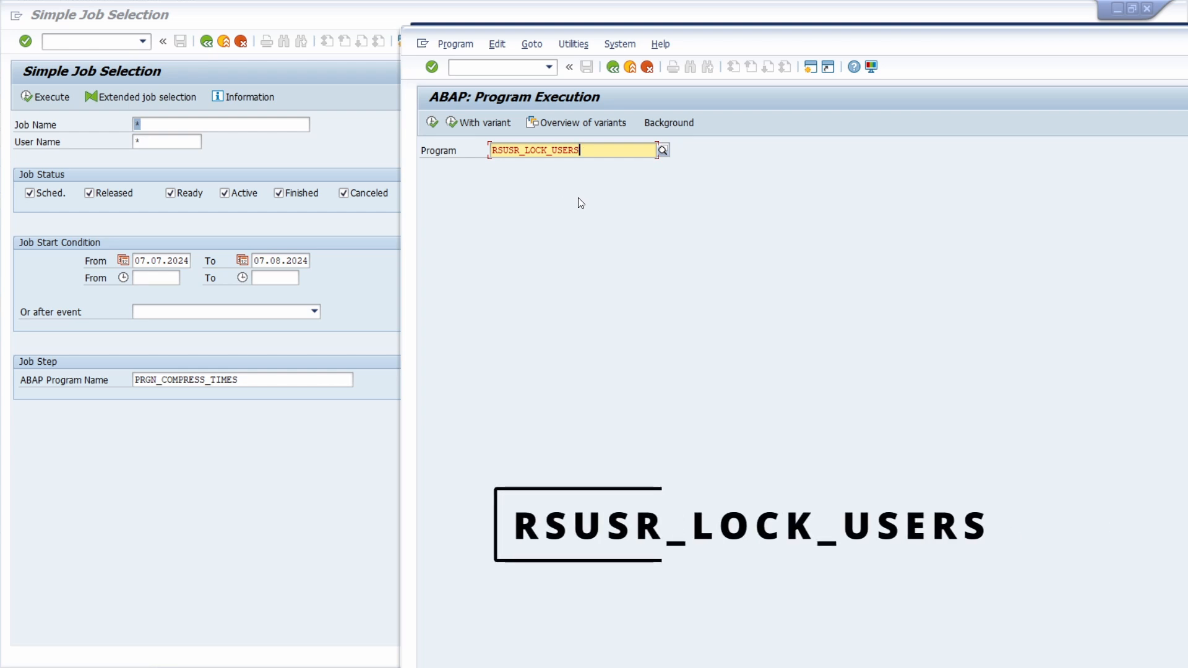
{"action": "left_click", "coordinate": [432, 123]}
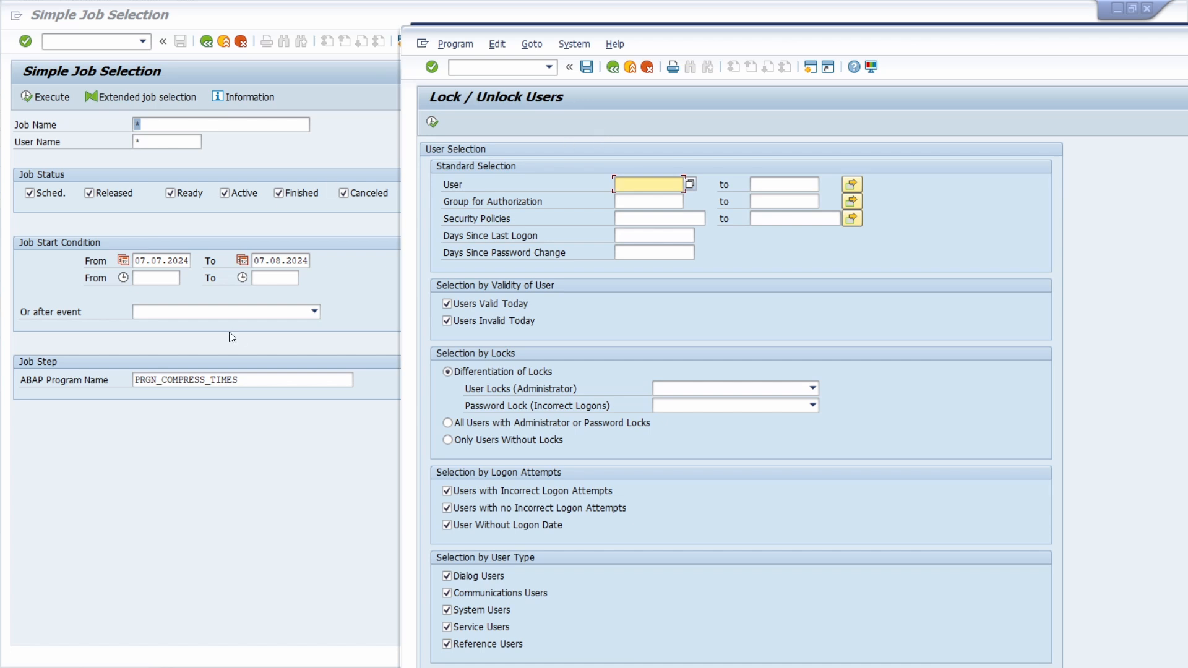
Change the job selection's ABAP program name to RSUSR_LOCK_USERS and search for matching jobs.
{"action": "left_click", "coordinate": [258, 374]}
{"action": "type", "text": "RSUSR_LOCK_USERS"}
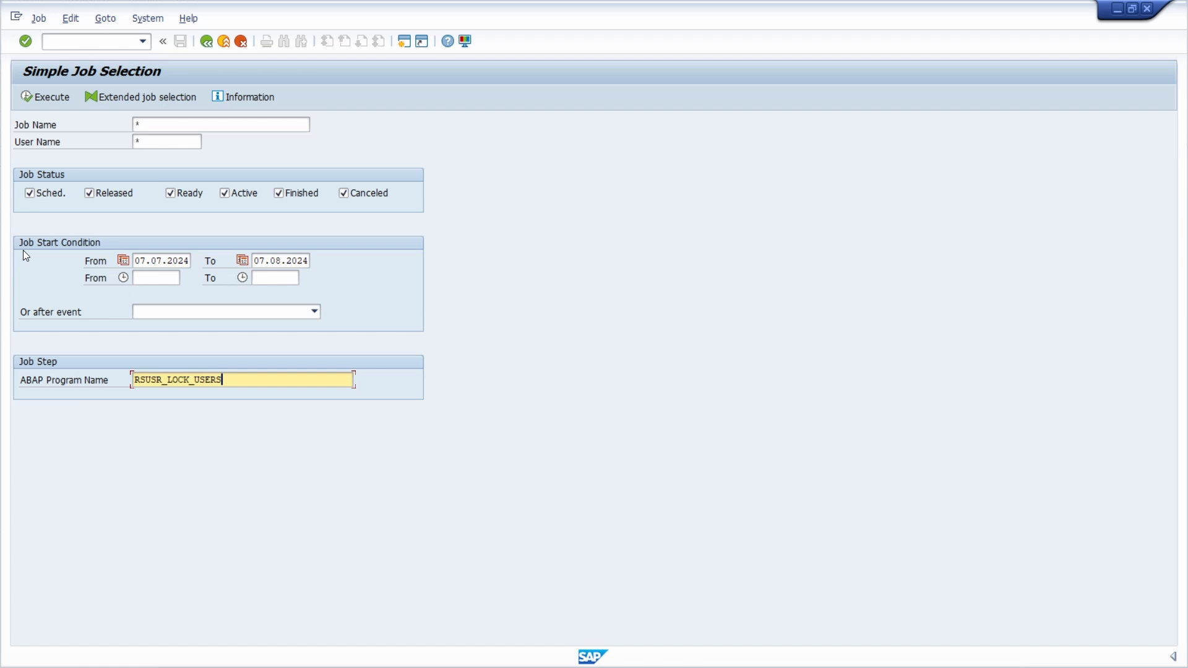
{"action": "left_click", "coordinate": [32, 98]}
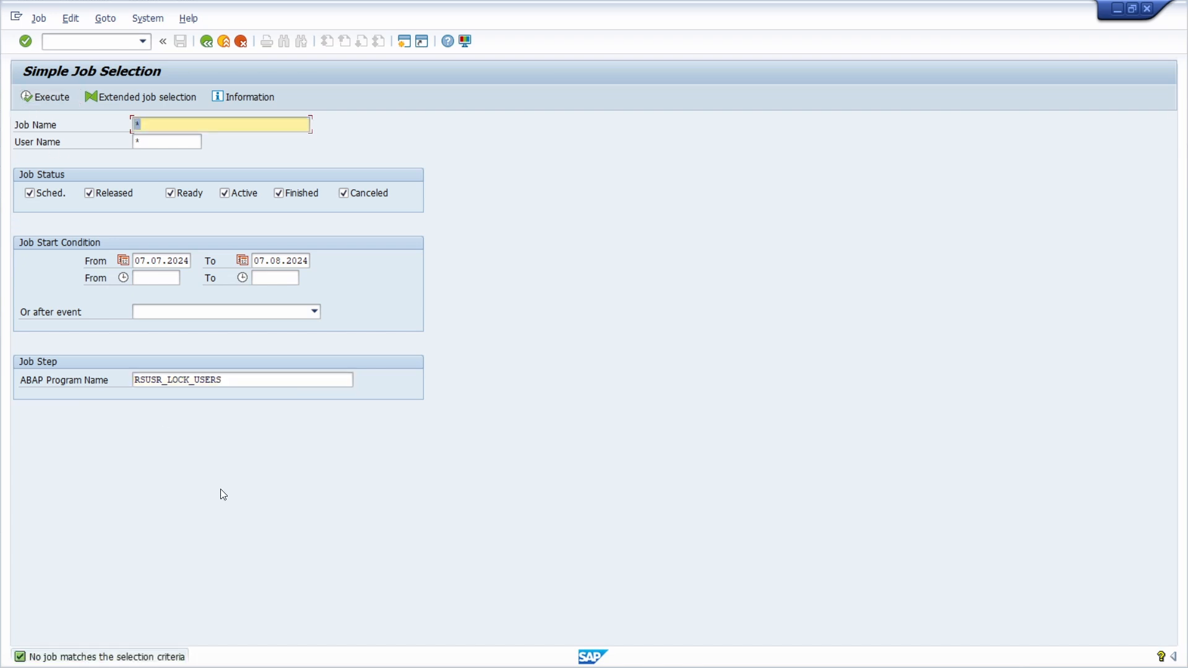